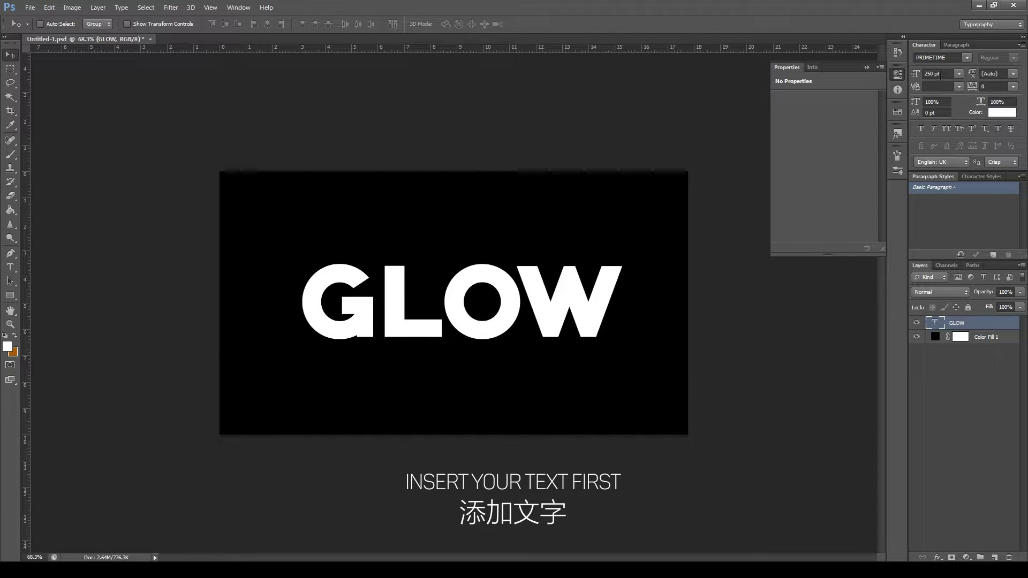
- Try other fonts on the GLOW text, including Impact and Light Pixel-7, and return to PRIMETIME
left_click(966, 57)
scroll(951, 89, "up", 3)
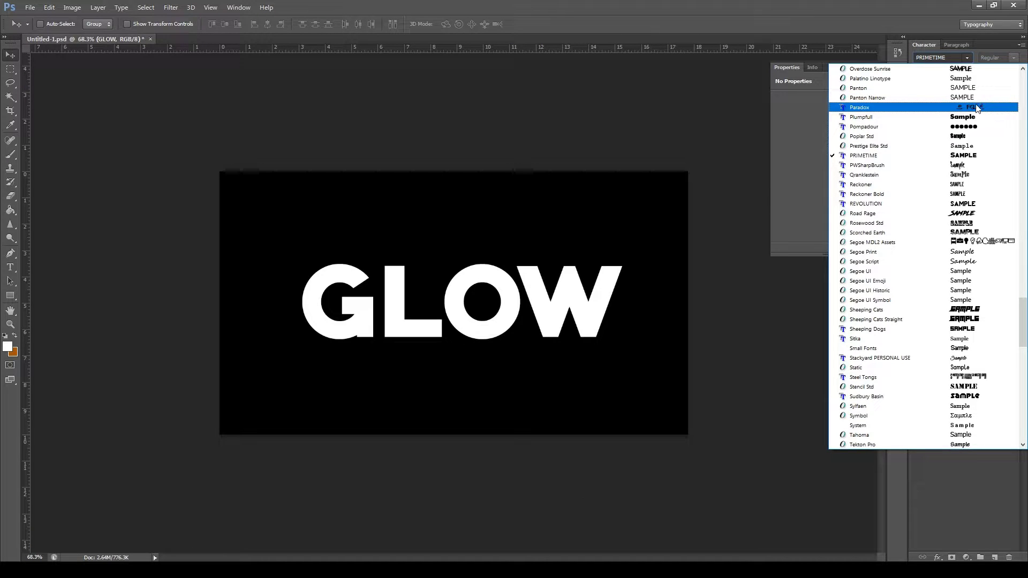
scroll(981, 107, "up", 10)
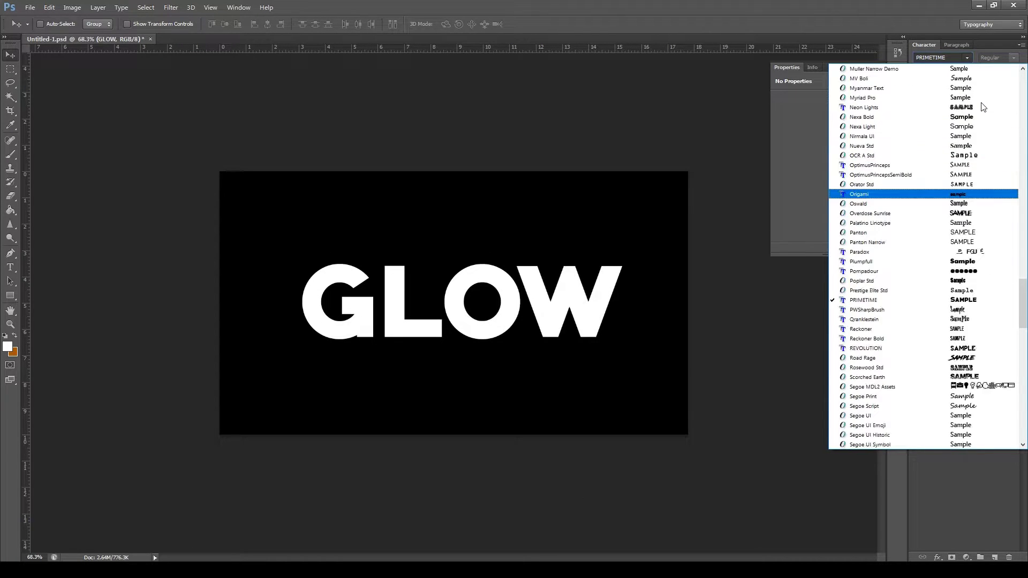
scroll(983, 107, "up", 2)
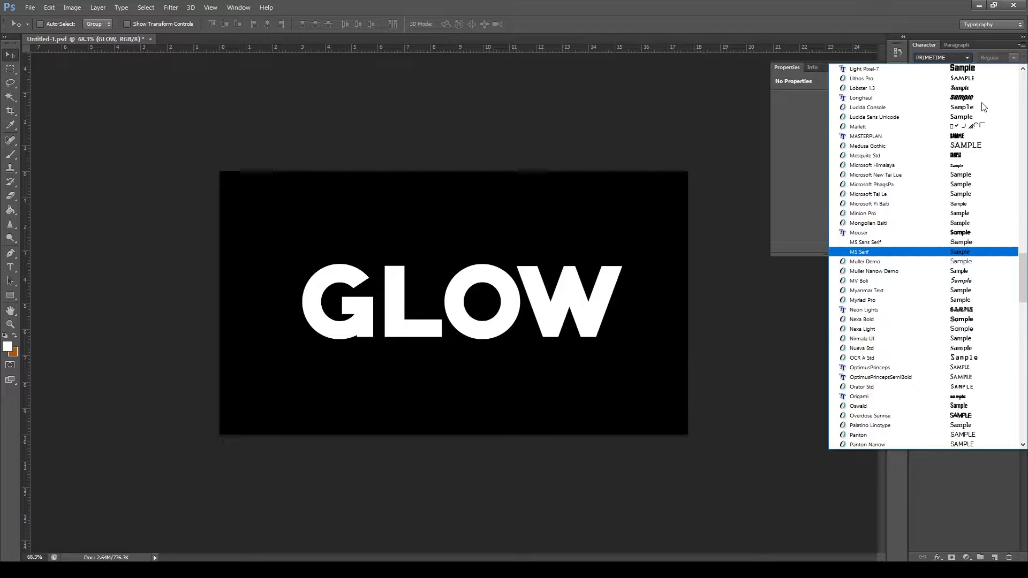
scroll(983, 107, "up", 2)
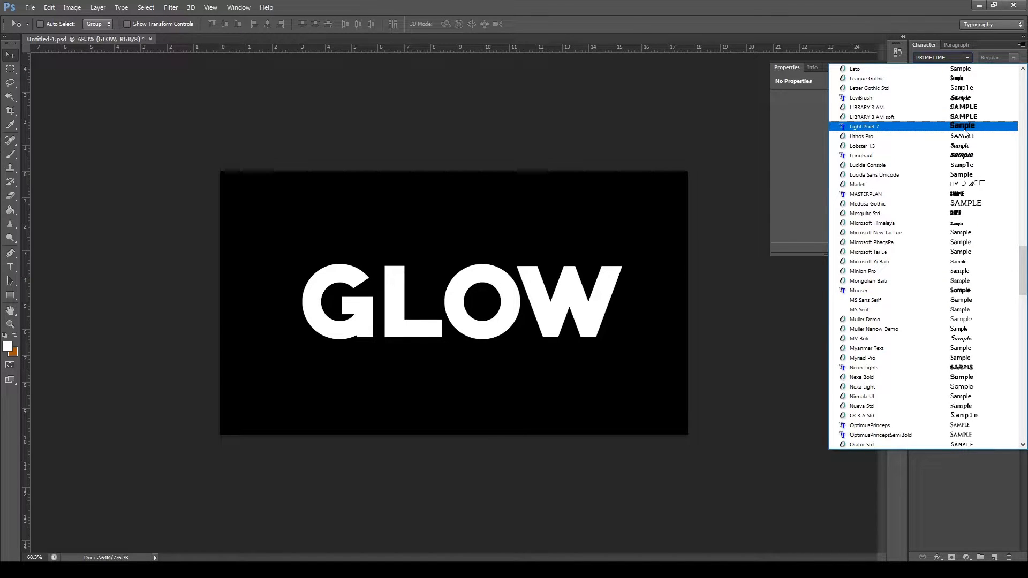
left_click(963, 129)
left_click(965, 60)
scroll(951, 113, "up", 2)
left_click(967, 81)
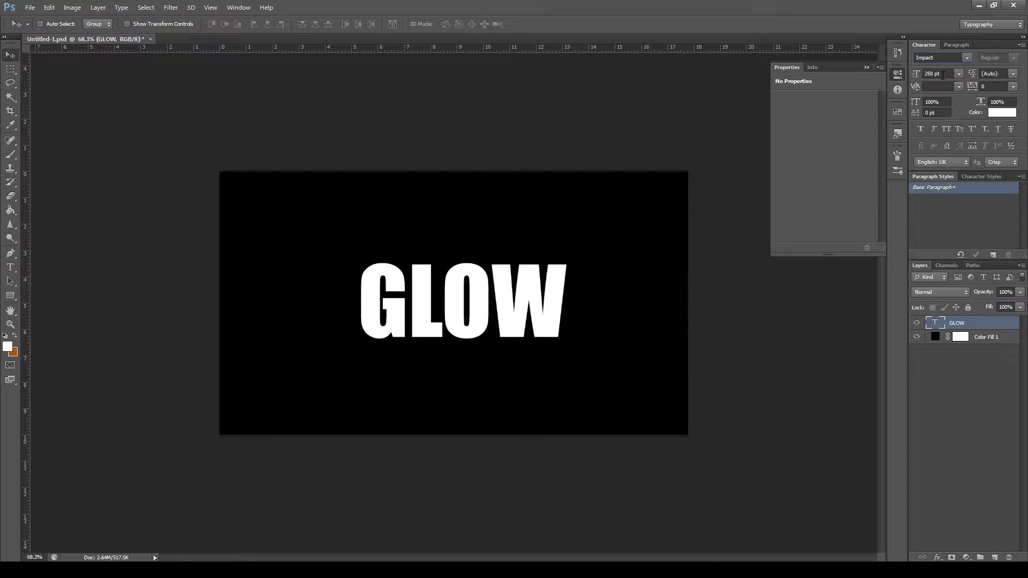
key("Down")
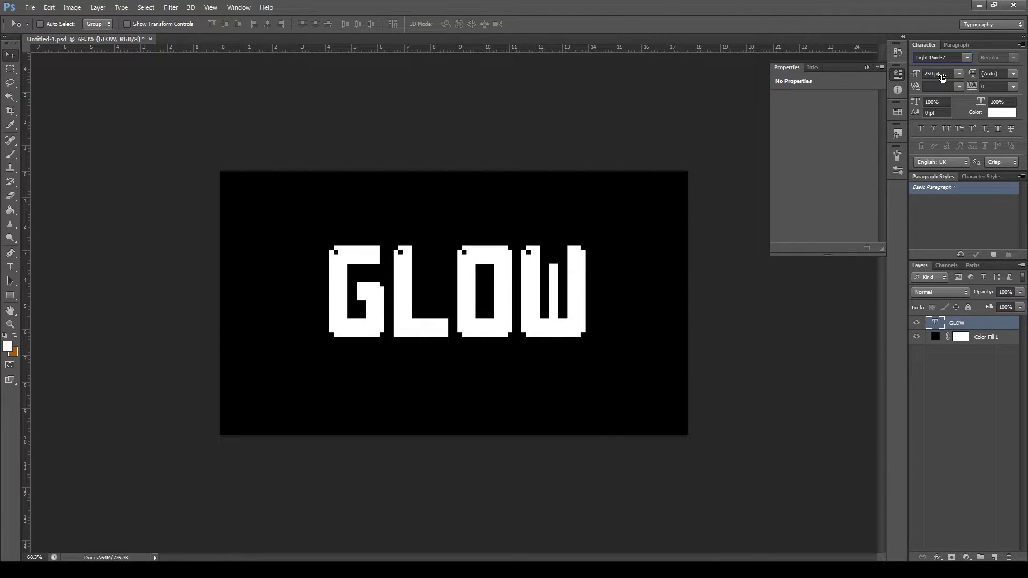
key("Down")
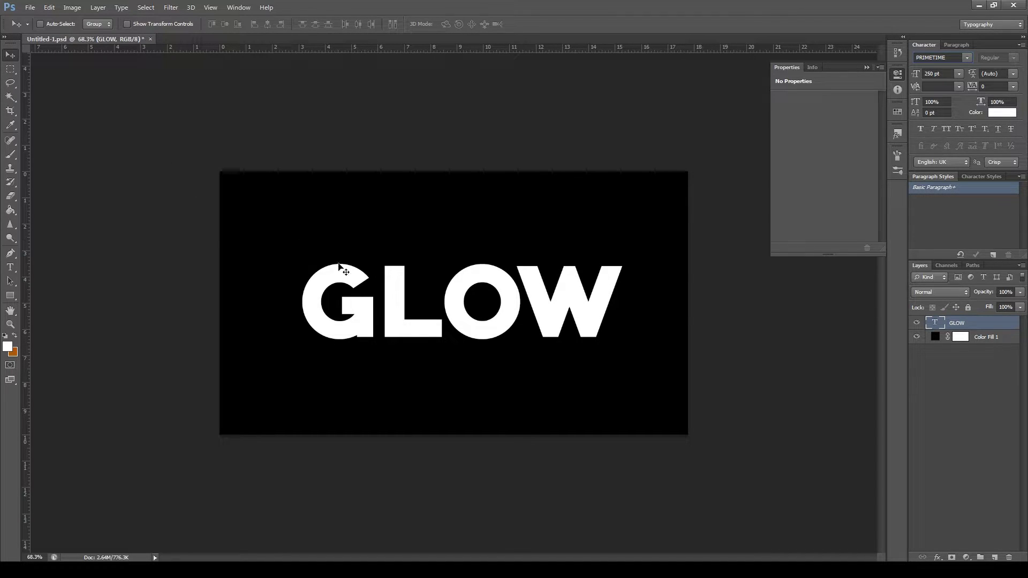
- Move the GLOW text slightly to the right on the black canvas
left_click(14, 58)
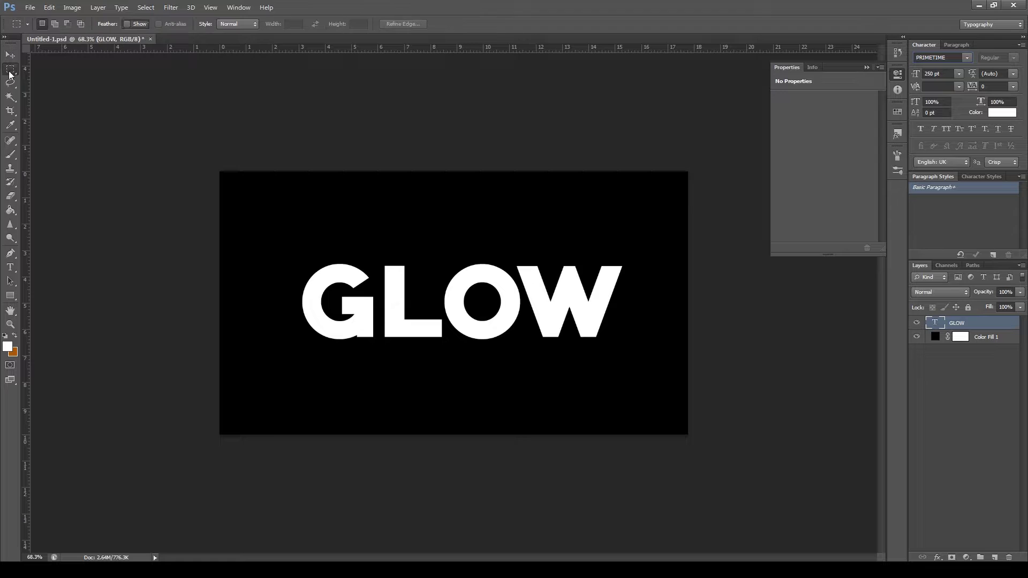
mouse_move(427, 276)
left_mouse_down()
mouse_move(410, 287)
mouse_move(432, 275)
left_mouse_up()
- Add an Outer Glow layer style to the GLOW text layer with 53% opacity
right_click(957, 324)
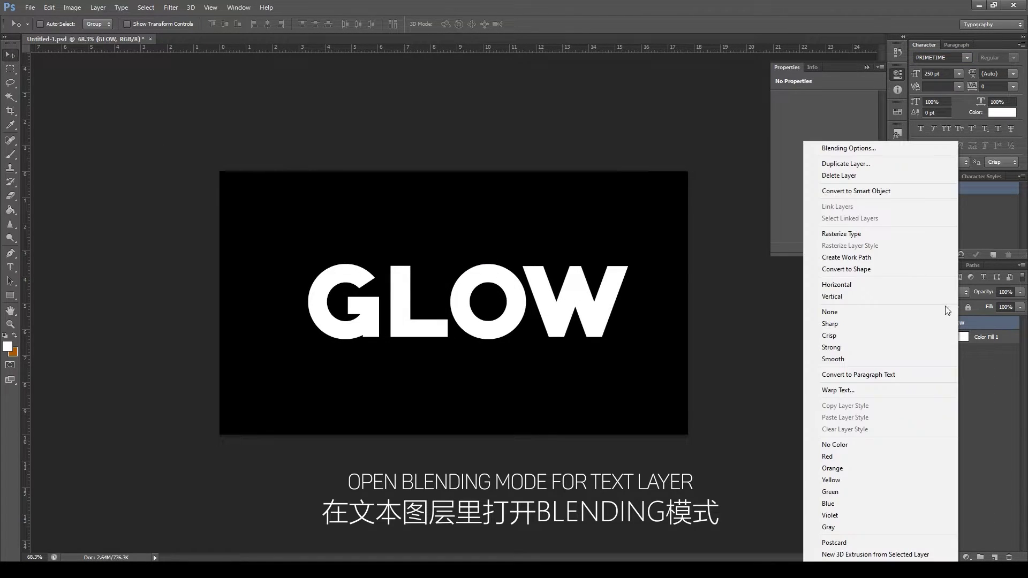
left_click(829, 152)
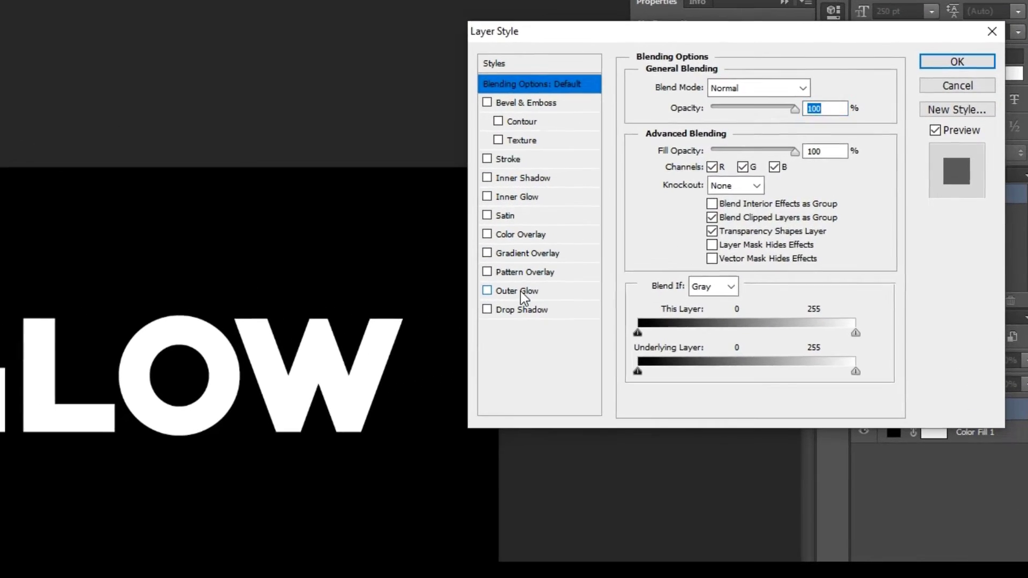
left_click(610, 271)
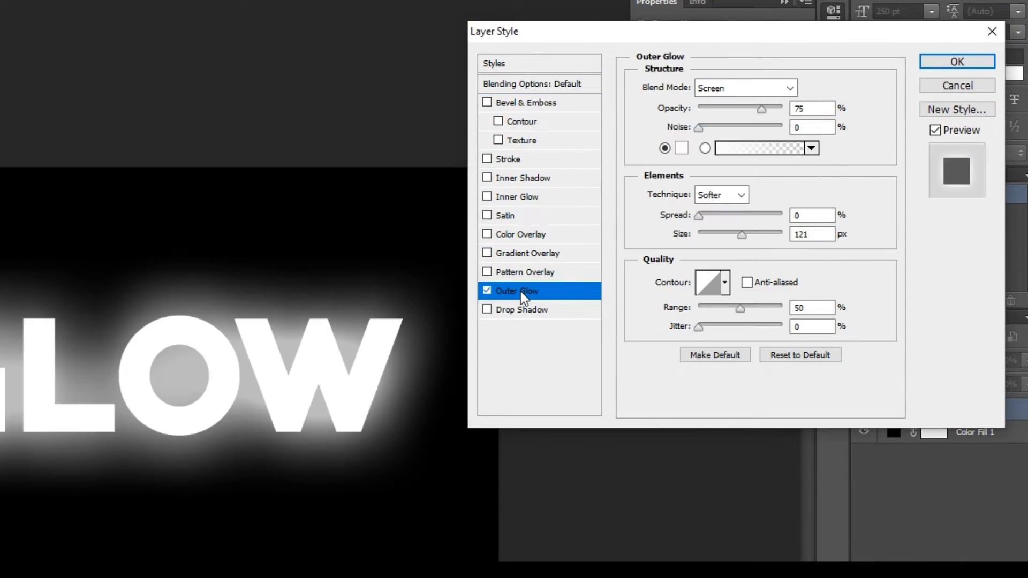
mouse_move(761, 109)
left_mouse_down()
mouse_move(720, 110)
mouse_move(743, 111)
left_mouse_up()
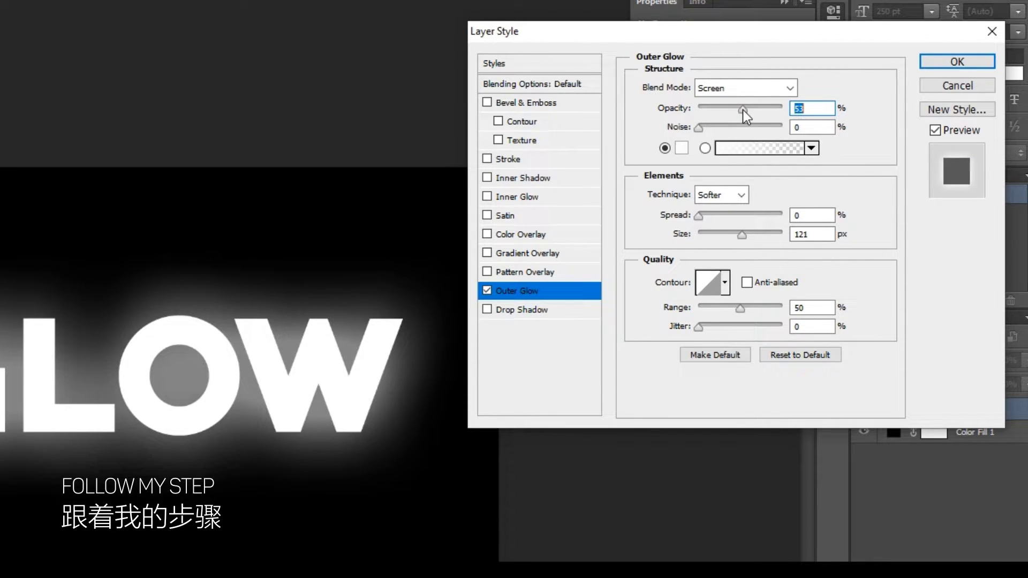
- Set the outer glow colour to a bright cyan blue of about #00d2ff
left_click(681, 148)
left_click_drag(772, 199, 772, 207)
mouse_move(695, 109)
left_mouse_down()
mouse_move(744, 86)
mouse_move(762, 115)
left_mouse_up()
left_click(771, 229)
left_click_drag(770, 231, 764, 210)
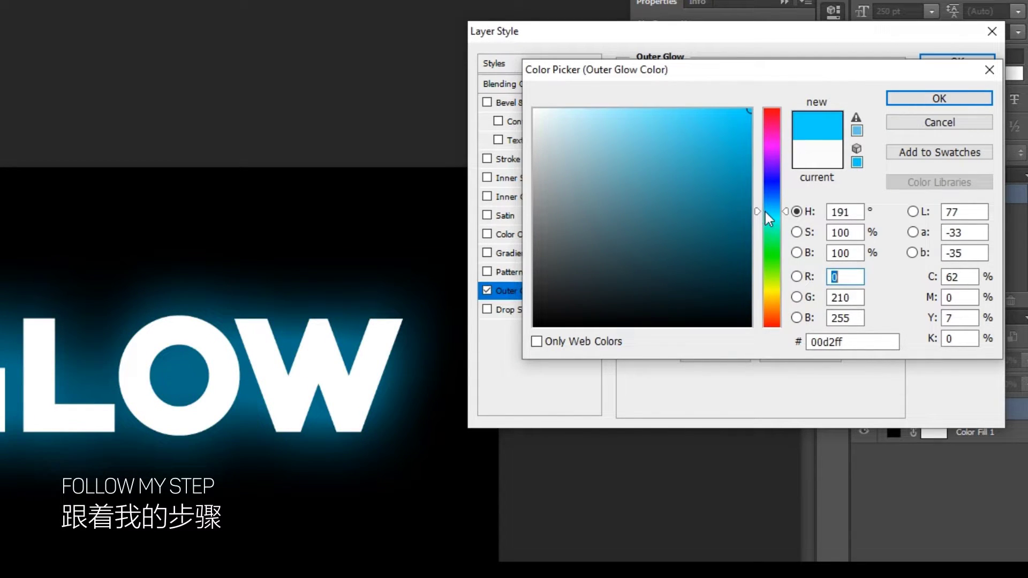
left_click(918, 93)
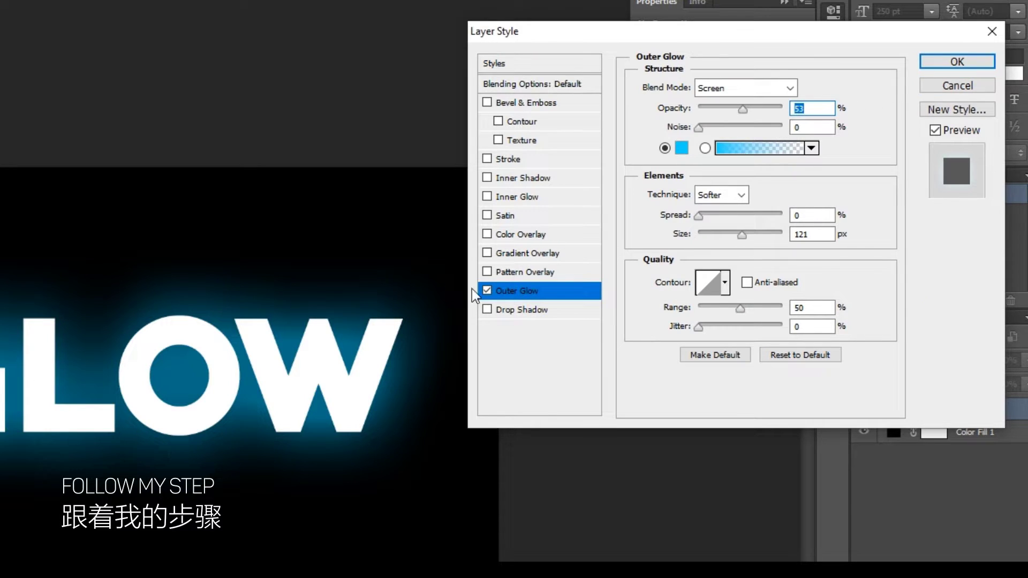
- Try the Inner Glow and Inner Shadow effects on the text and switch both off
left_click(487, 196)
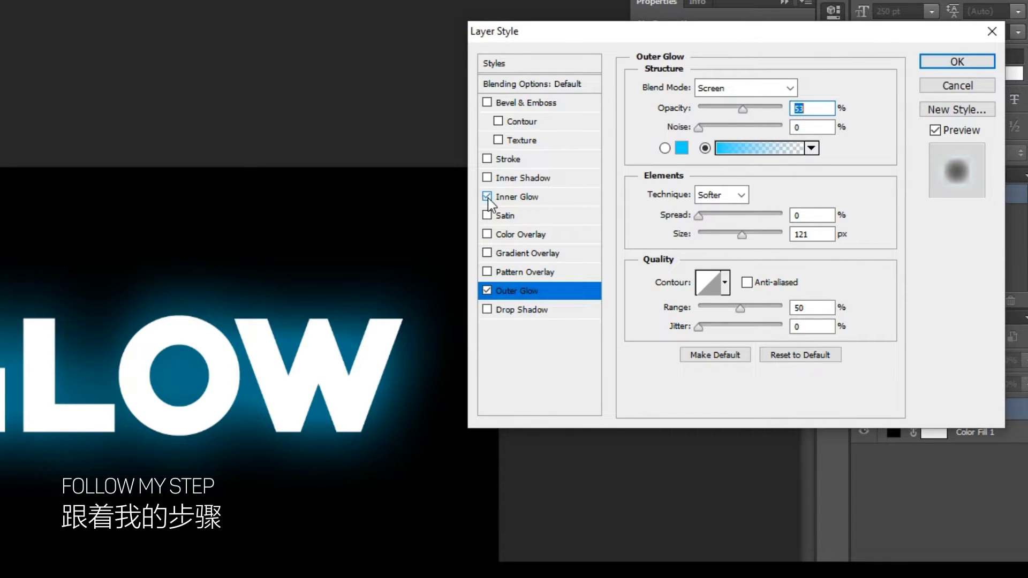
left_click(487, 197)
left_click(489, 182)
left_click(490, 182)
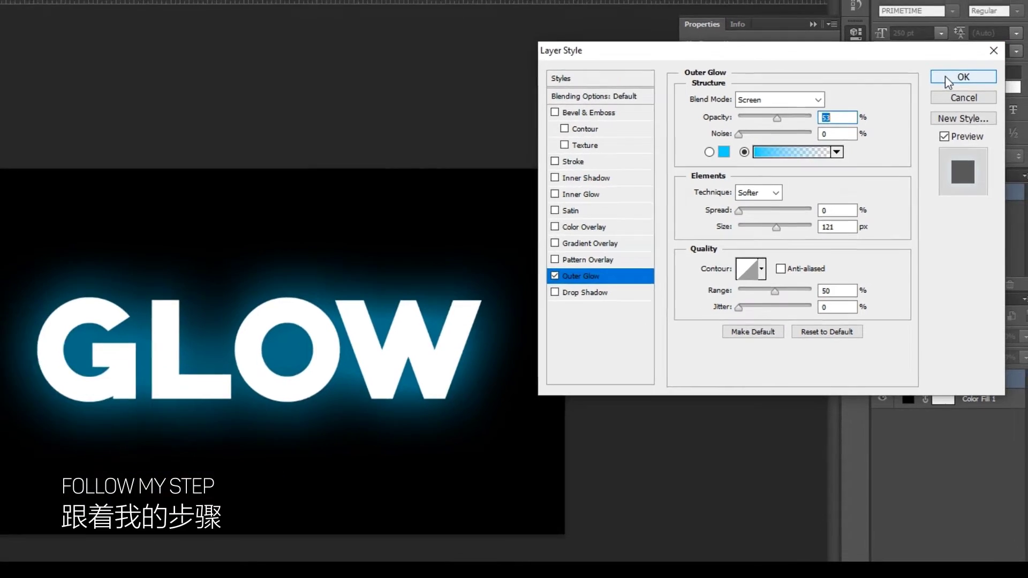
- Apply the text's layer style and refine its Outer Glow to size 90 px, spread 0% and opacity about 62%
left_click(956, 62)
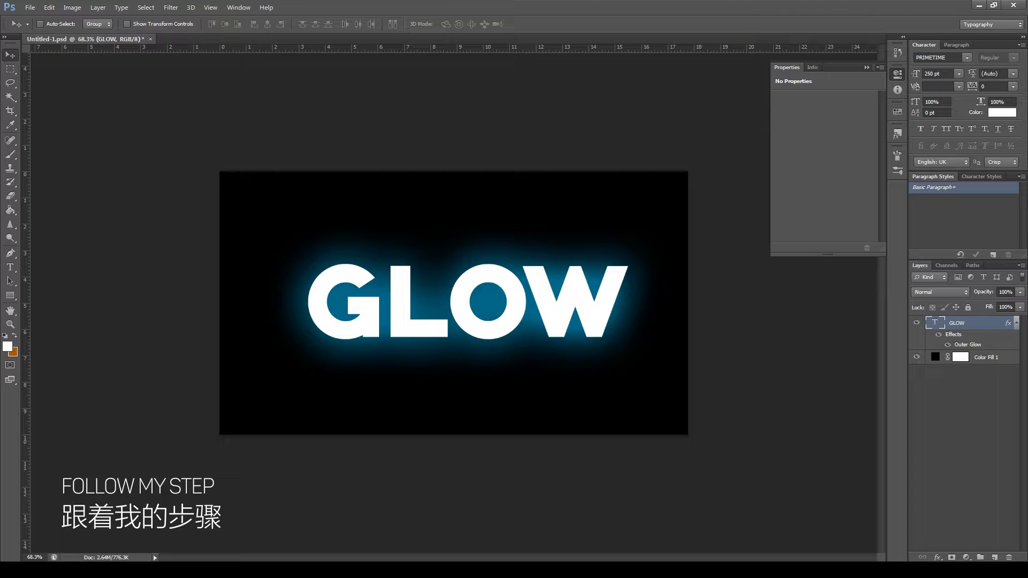
right_click(984, 331)
left_click(892, 150)
left_click(712, 249)
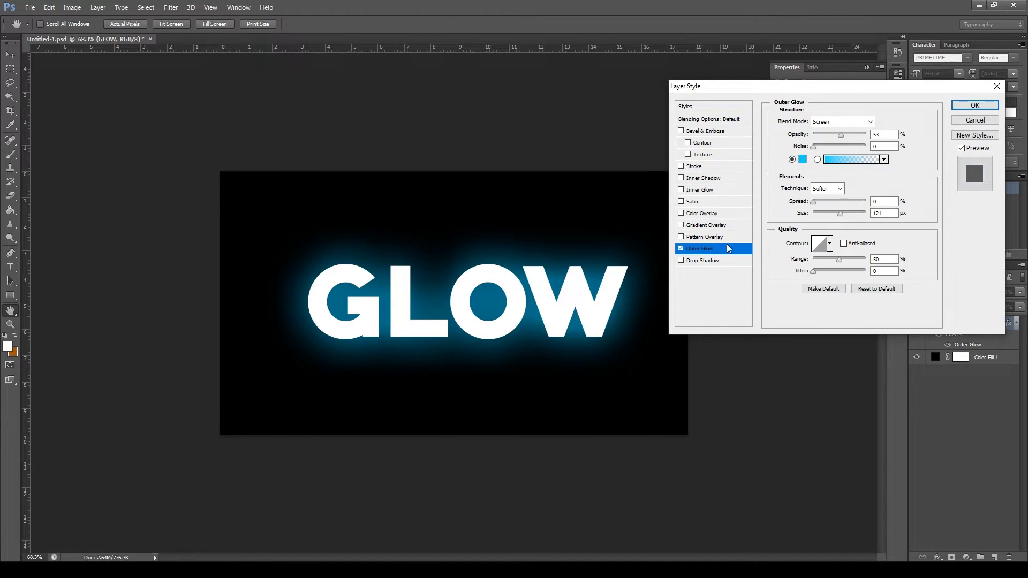
left_click_drag(842, 217, 823, 218)
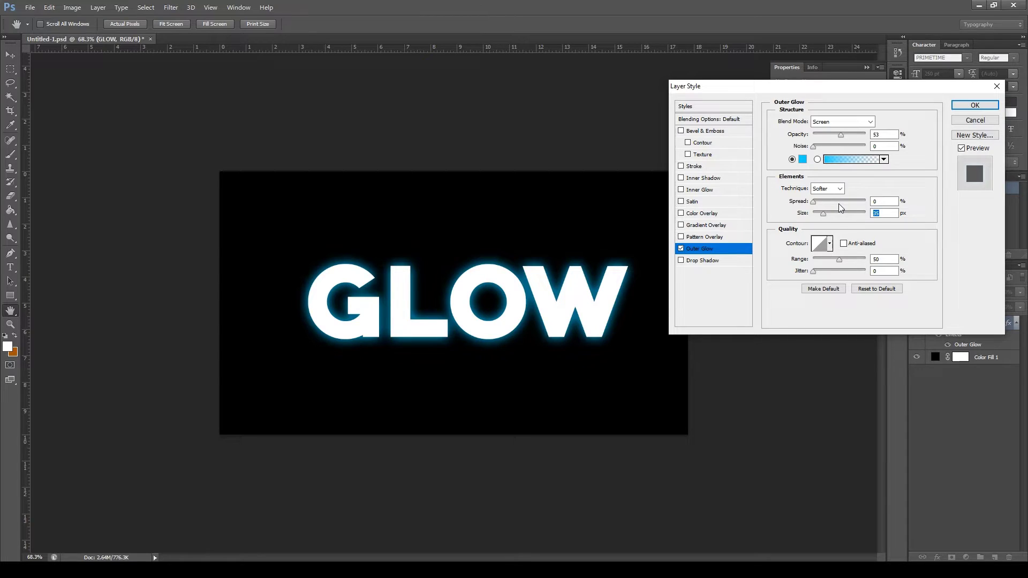
mouse_move(817, 205)
left_mouse_down()
mouse_move(837, 213)
mouse_move(815, 207)
left_mouse_up()
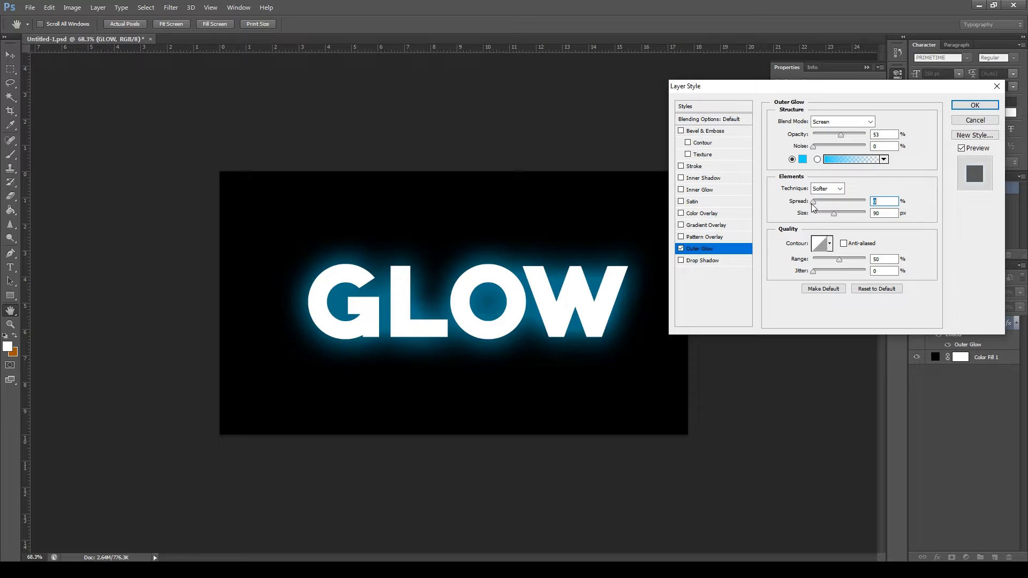
left_click_drag(850, 136, 846, 138)
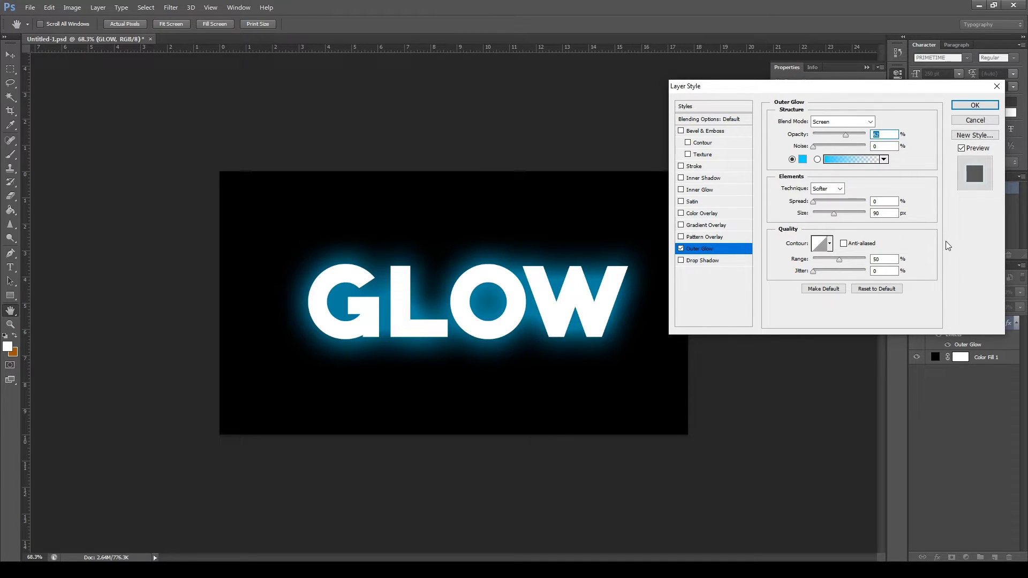
left_click(959, 105)
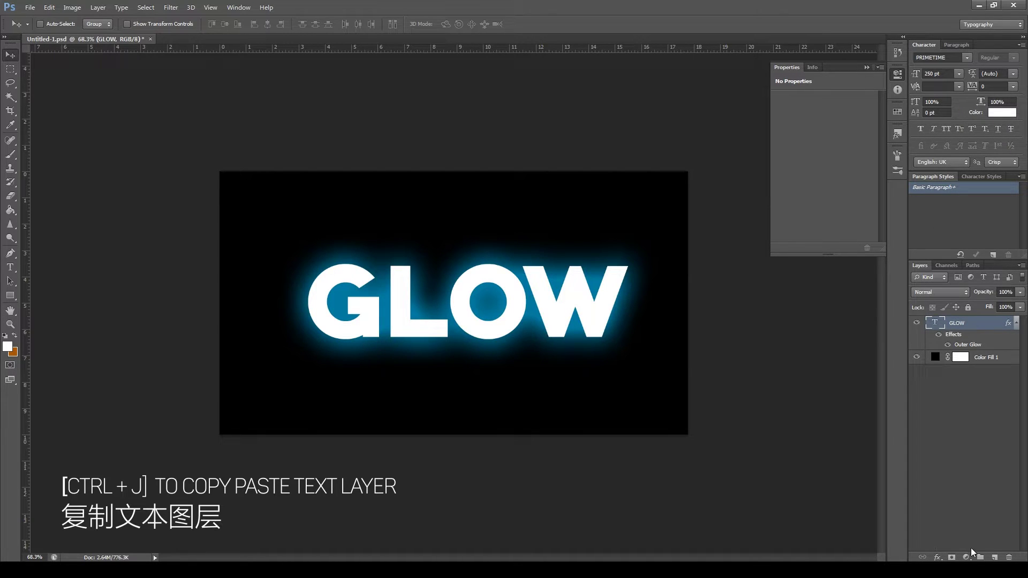
- Duplicate the GLOW text layer together with its Outer Glow effect
left_click(965, 558)
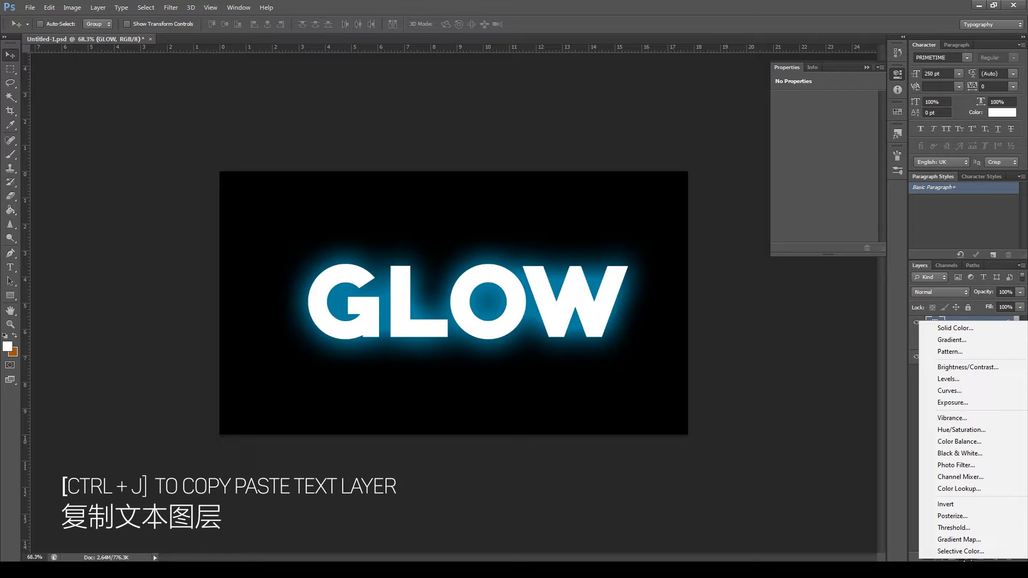
left_click(906, 467)
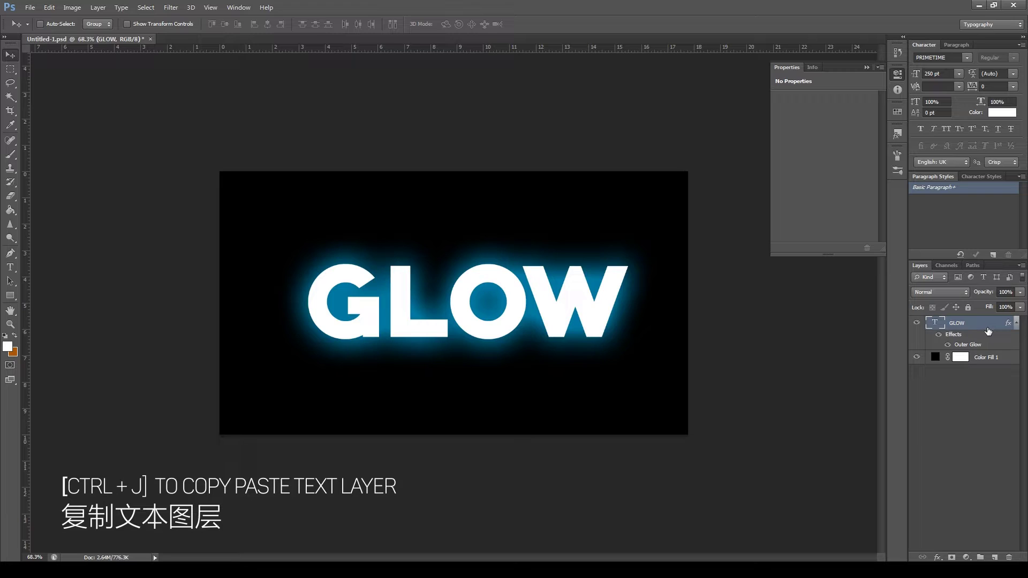
key("ctrl+j")
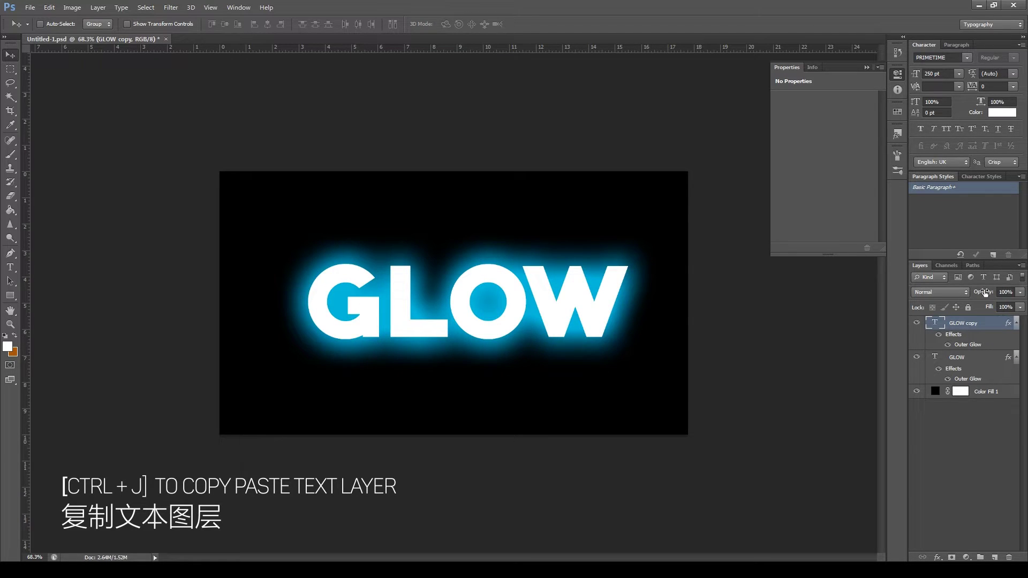
- Try the Screen blend mode on the duplicated GLOW layer and return it to Normal
left_click(958, 292)
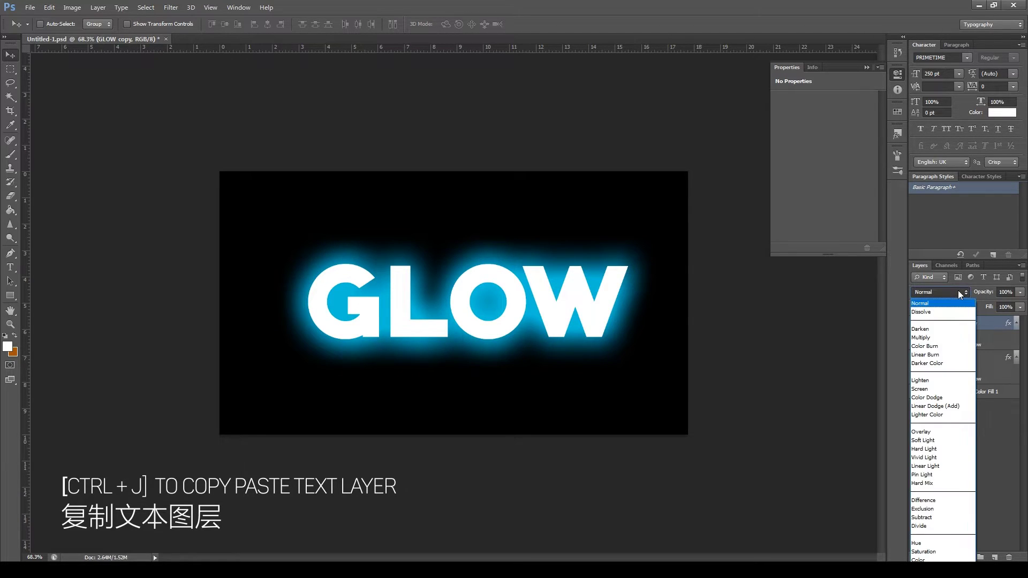
left_click(921, 391)
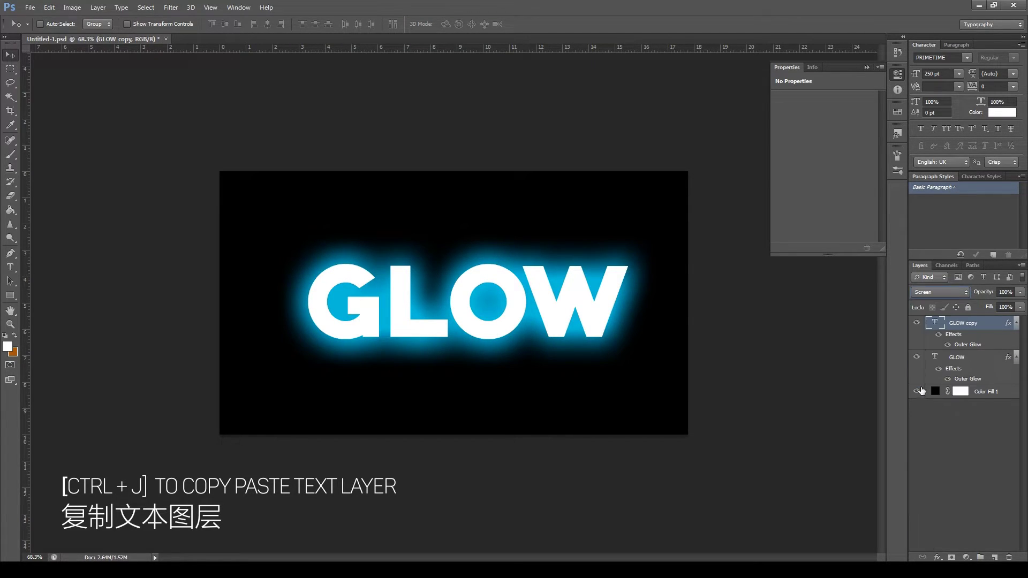
scroll(944, 290, "down", 5)
left_click(944, 292)
left_click(931, 294)
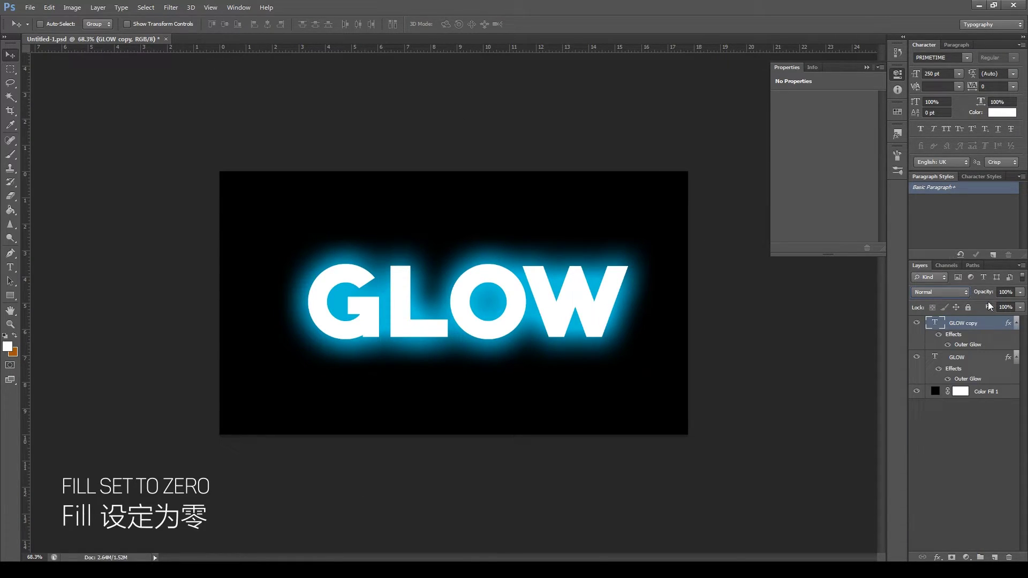
- Set the fill of the GLOW copy layer to 0% and check it by toggling the original layer's visibility
left_click_drag(990, 307, 797, 315)
left_click(916, 357)
left_click(916, 357)
left_click(984, 310)
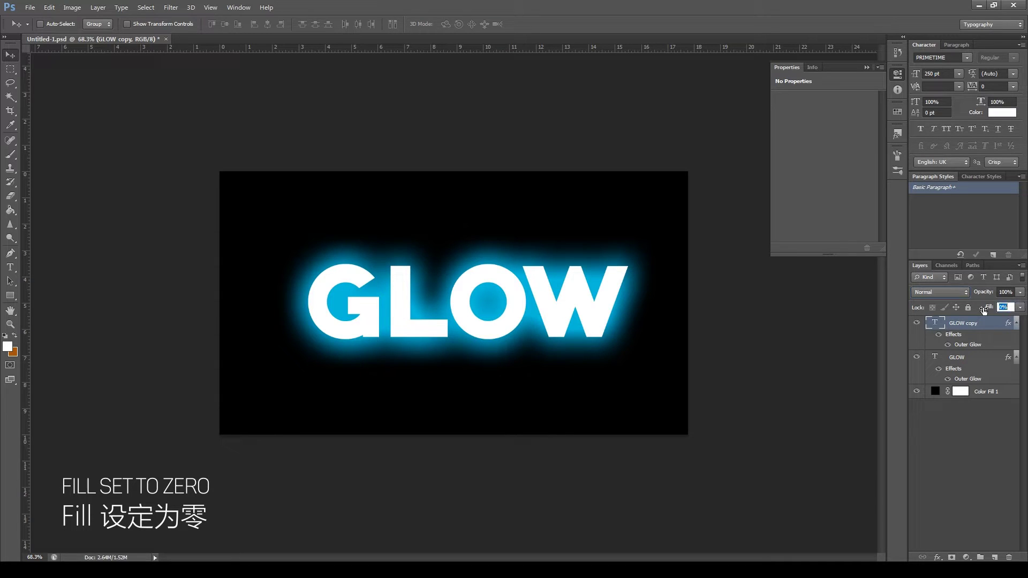
- Rasterize the GLOW copy layer and apply a Gaussian Blur to it with a reduced radius
left_click(114, 9)
mouse_move(171, 7)
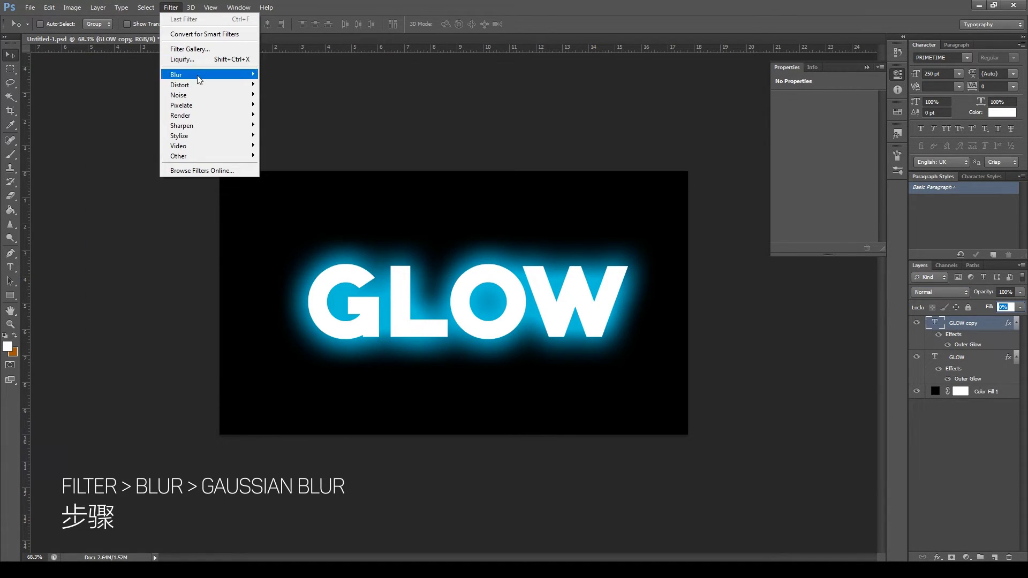
mouse_move(199, 79)
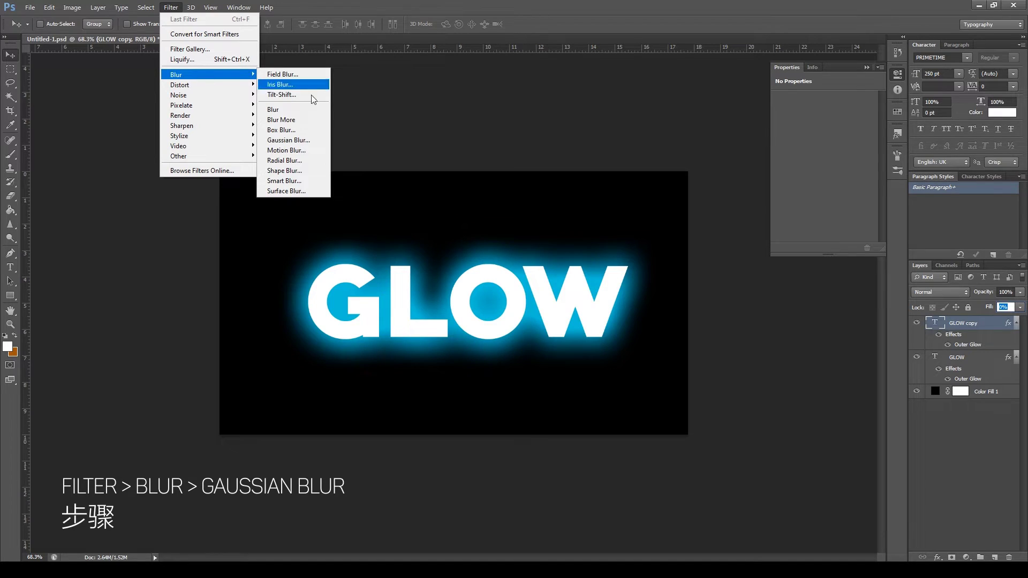
left_click(303, 140)
left_click(503, 220)
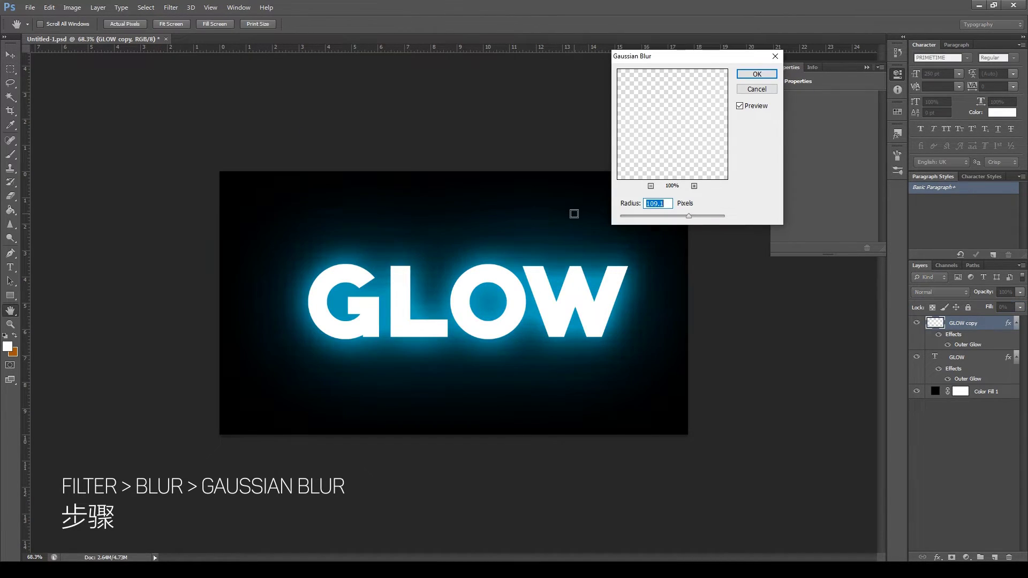
mouse_move(667, 217)
left_mouse_down()
mouse_move(625, 220)
mouse_move(733, 218)
mouse_move(627, 227)
mouse_move(662, 226)
left_mouse_up()
left_click(752, 77)
- Compare the glow with the original text layer hidden and shown, and lower the GLOW copy layer's opacity to 56%
key("v")
scroll(519, 280, "down", 1)
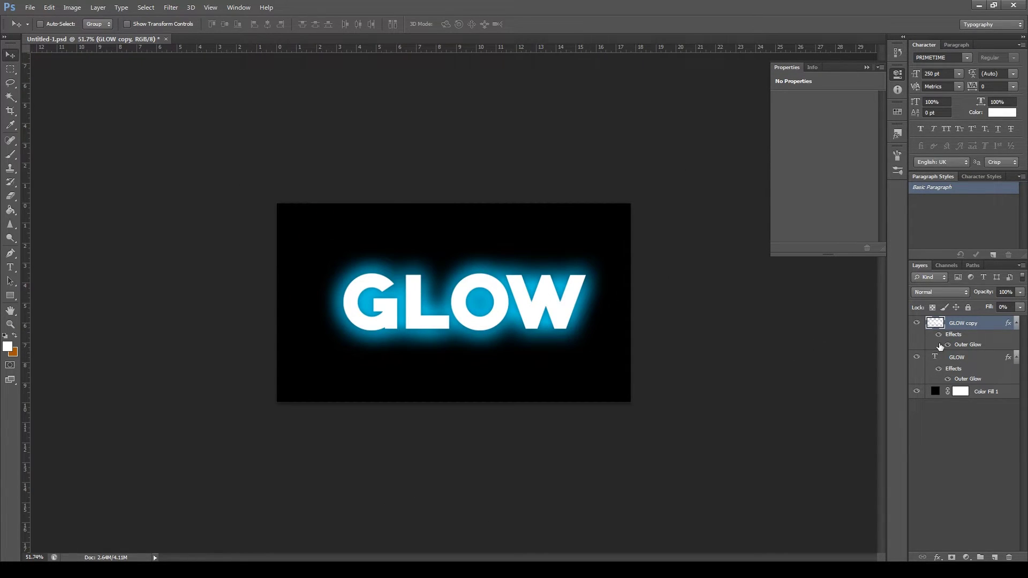
left_click(916, 356)
left_click(916, 356)
left_click_drag(987, 294, 965, 300)
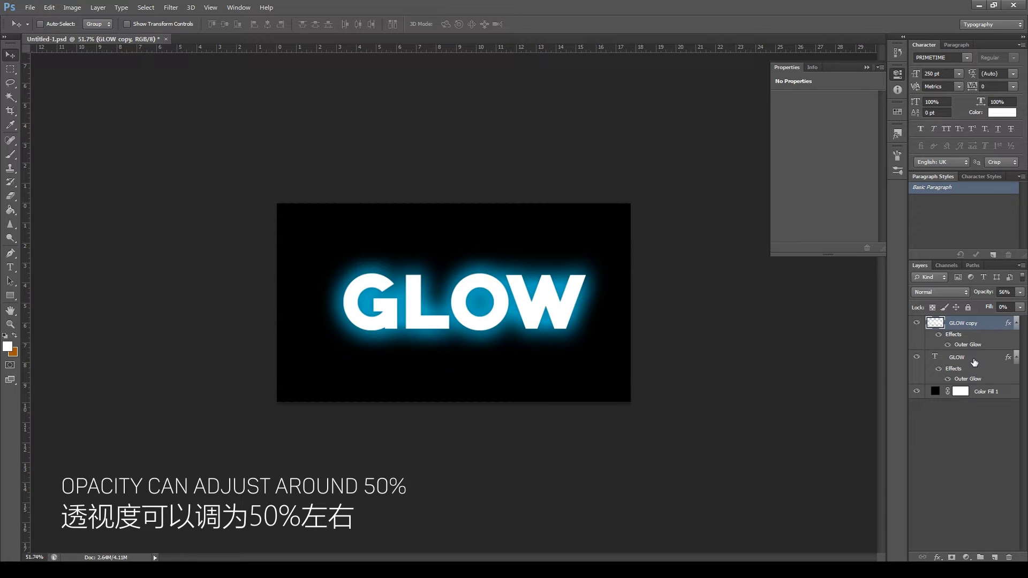
- Add a Color Overlay in bright cyan (#00ffe4) to the original GLOW text layer's style
left_click(974, 363)
right_click(964, 355)
left_click(866, 150)
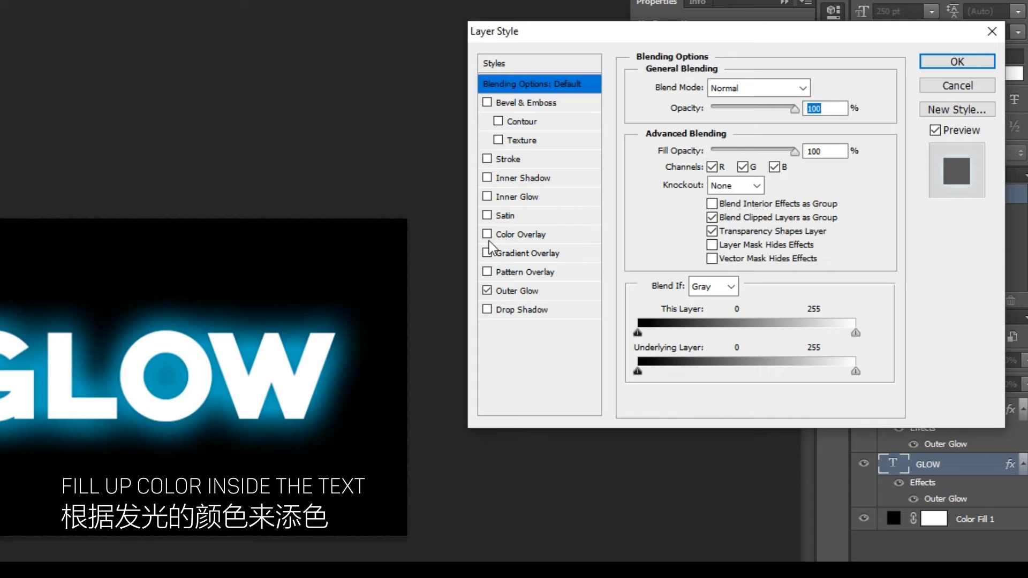
left_click(489, 235)
left_click(525, 233)
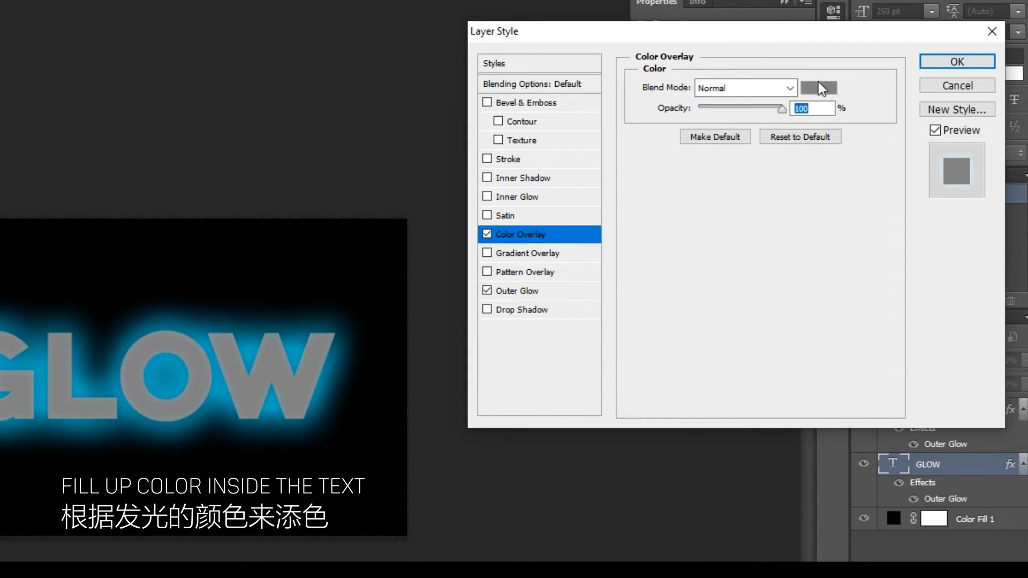
left_click(819, 87)
left_click(749, 110)
left_click(771, 207)
left_click_drag(771, 207, 771, 223)
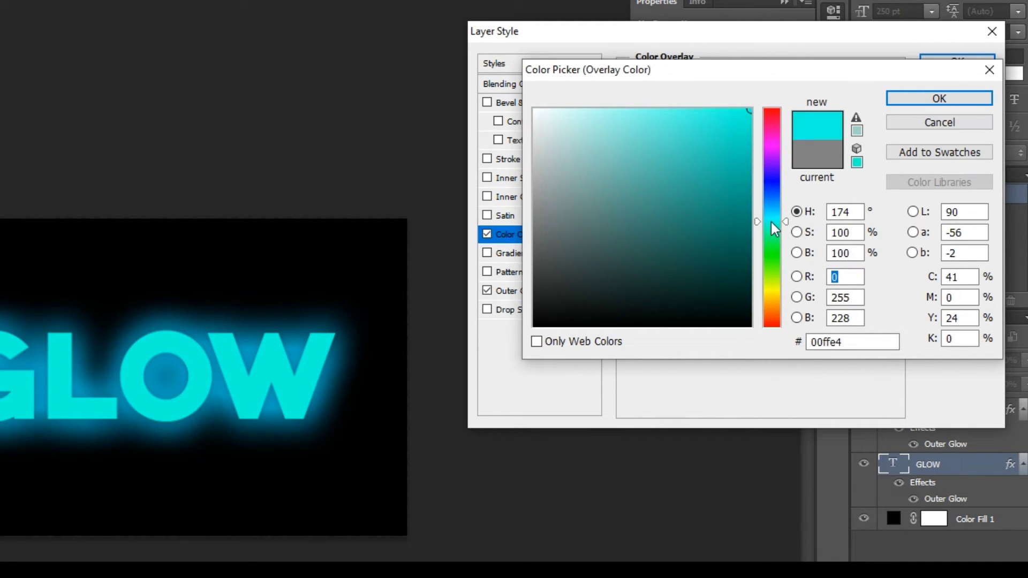
left_click(928, 98)
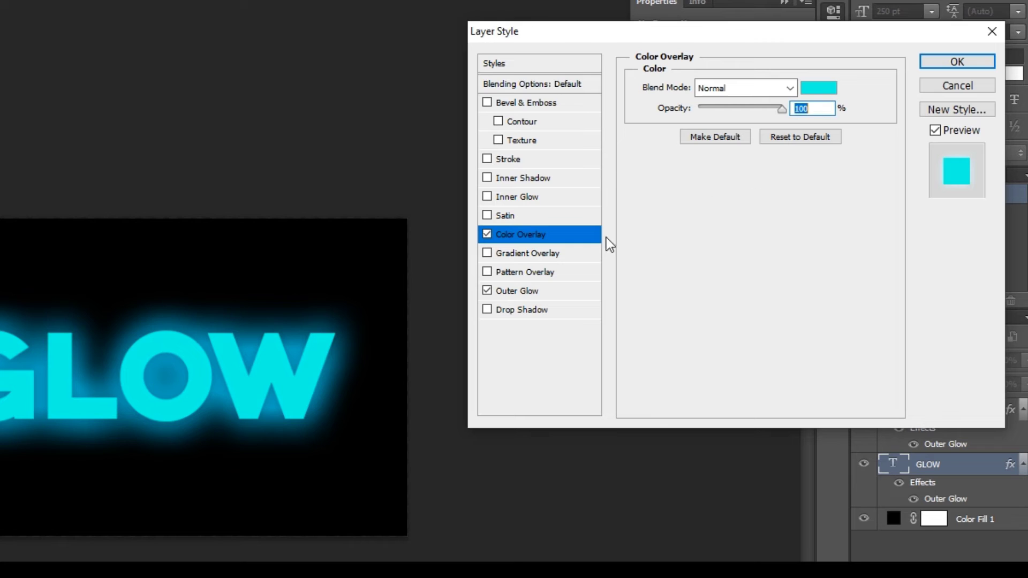
- Change the GLOW text layer's Outer Glow to a lighter cyan with a size of 24 px and apply the layer style
left_click(515, 292)
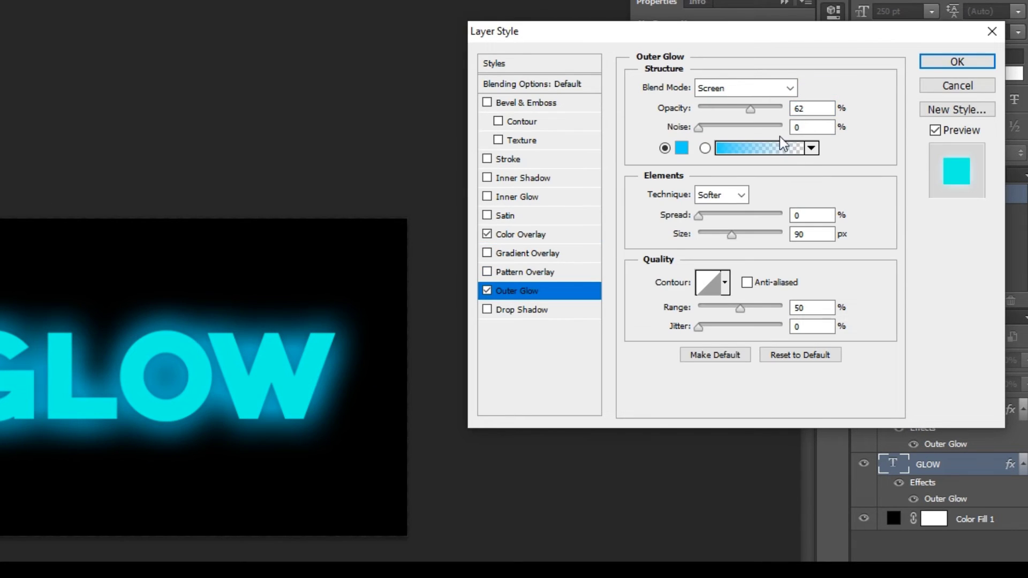
left_click(682, 148)
left_click_drag(775, 216, 711, 233)
left_click(939, 99)
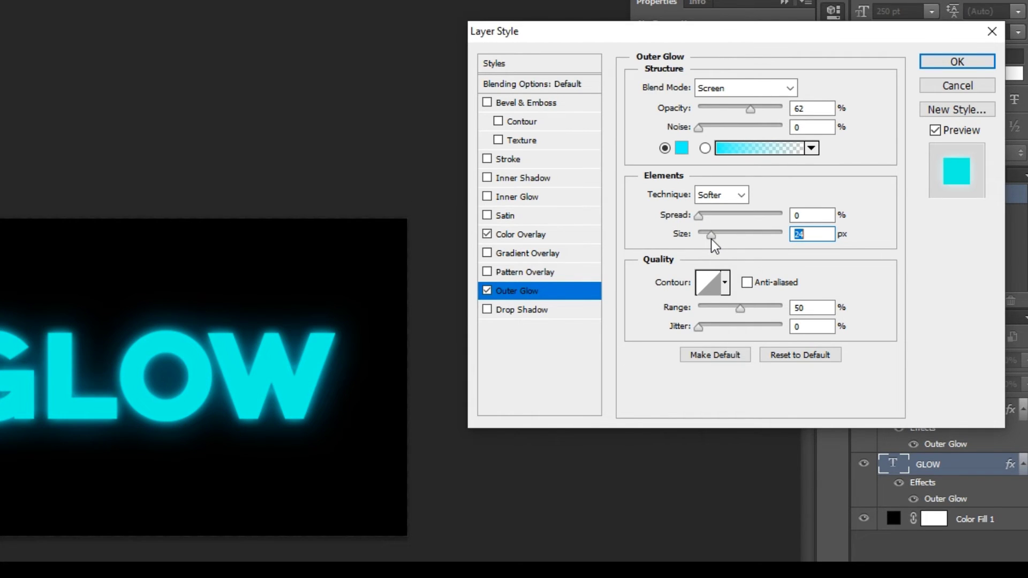
left_click(957, 62)
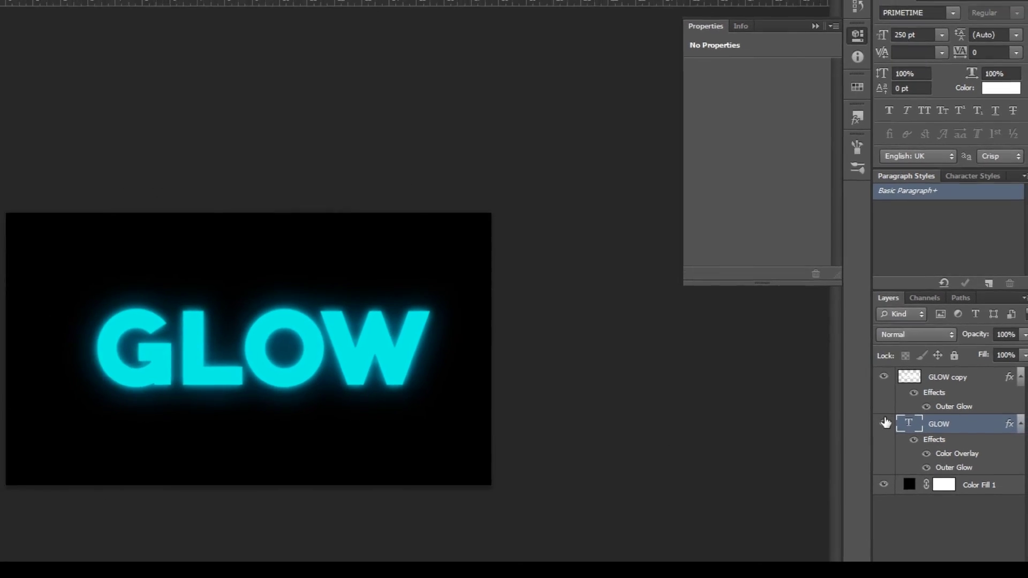
- Compare the glow effect with the GLOW text layer and the GLOW copy layer each hidden and shown
left_click(882, 426)
left_click(882, 425)
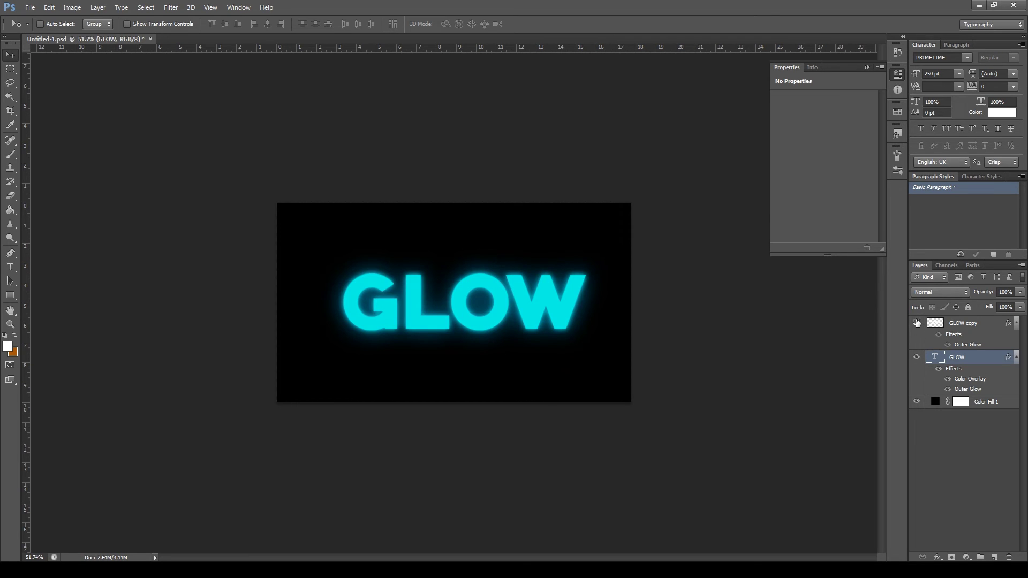
left_click(917, 323)
left_click(916, 323)
scroll(606, 328, "down", 1)
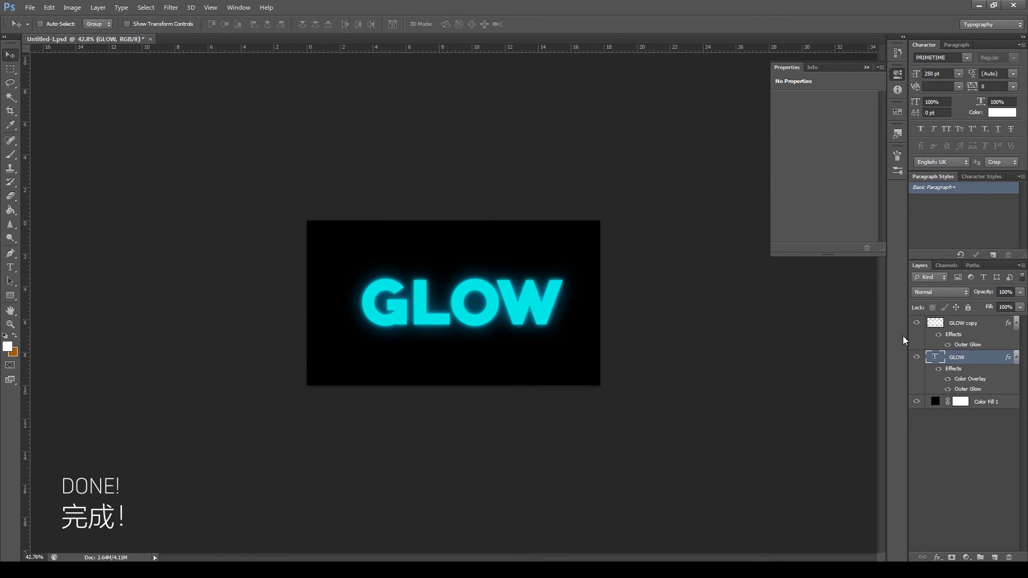
- Select the GLOW and GLOW copy layers together and nudge the text slightly down and left toward the canvas center
left_click(973, 328, "shift")
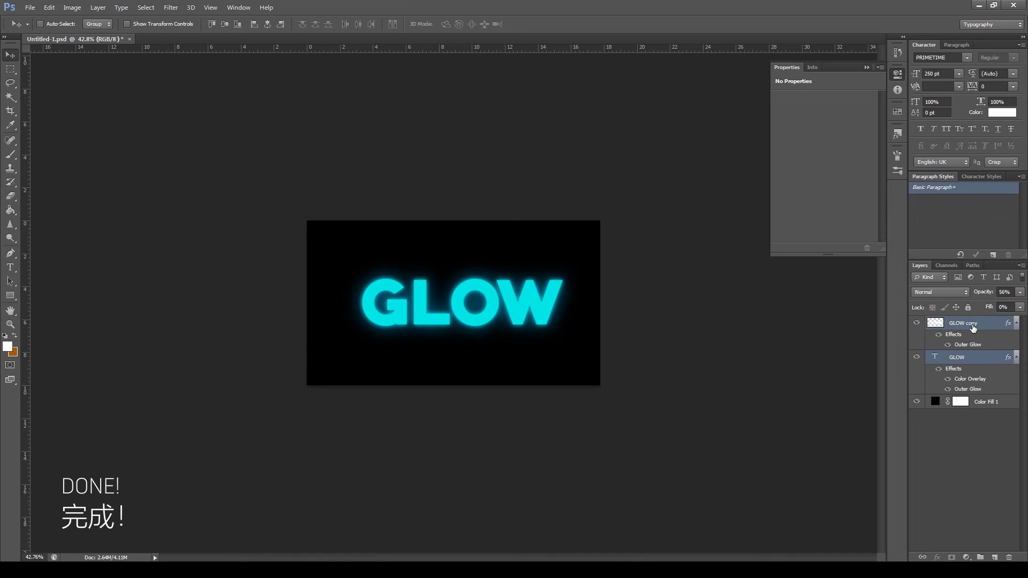
left_click_drag(476, 309, 474, 311)
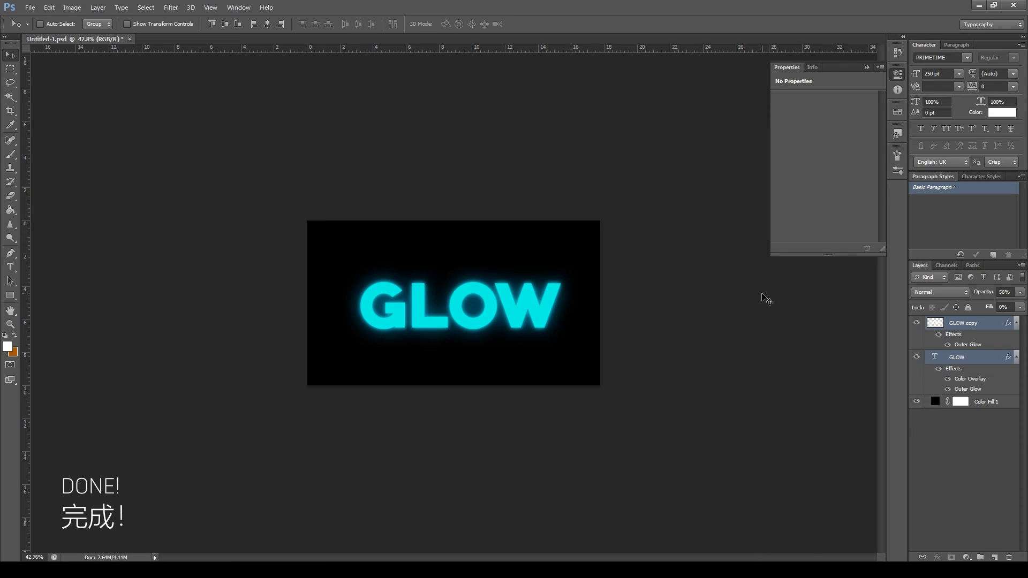